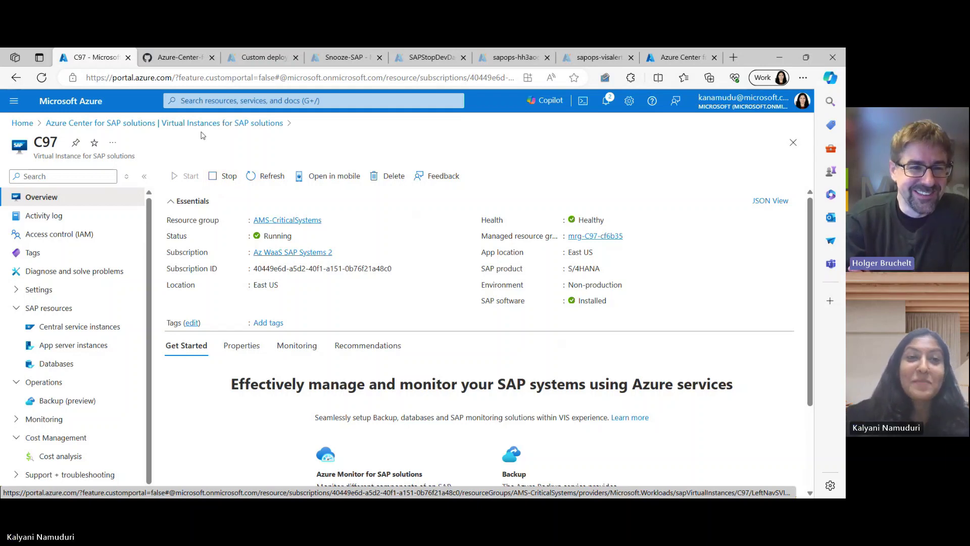
- Review the ScheduledStartandStopforSAPSystems readme on GitHub down to its Azure deployment option, and bring up the custom deployment form
click(177, 58)
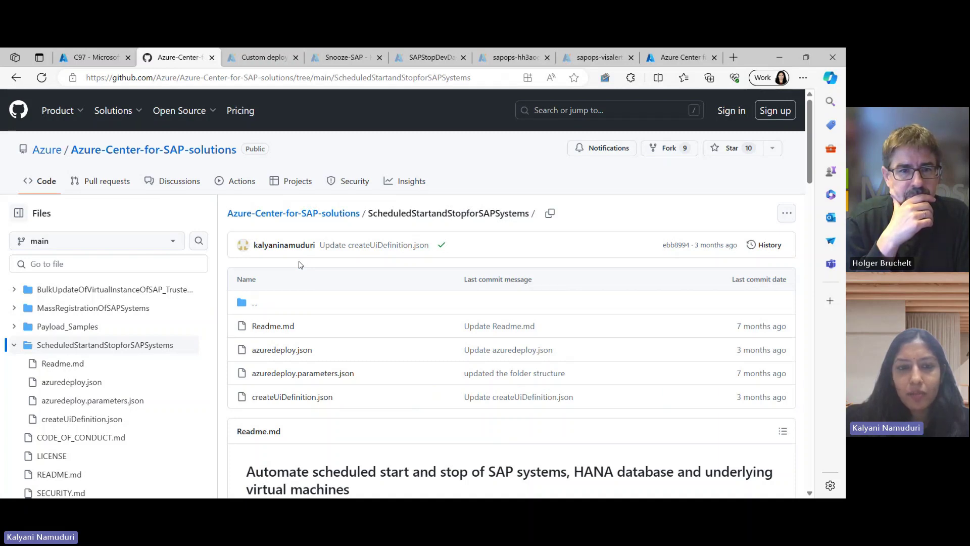
scroll(300, 264, down, 2)
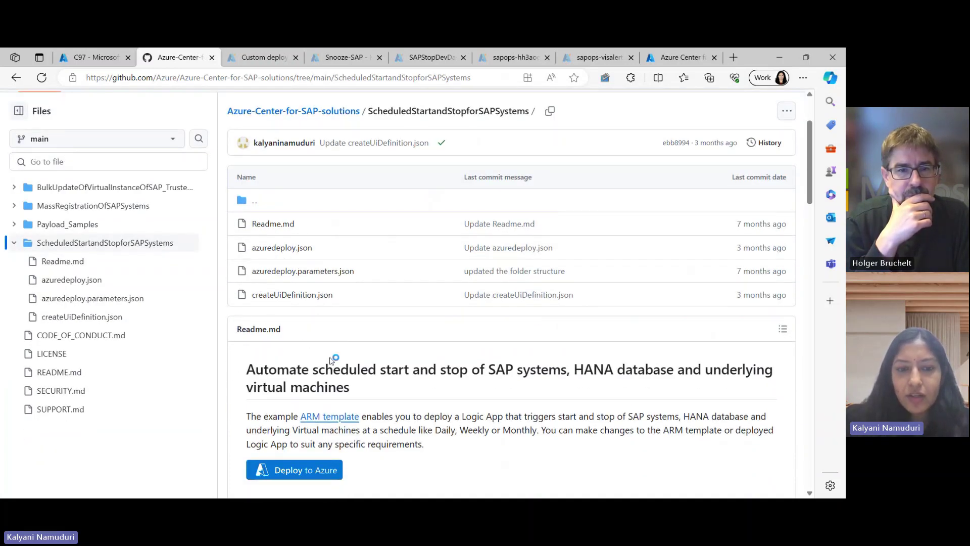
scroll(334, 360, down, 2)
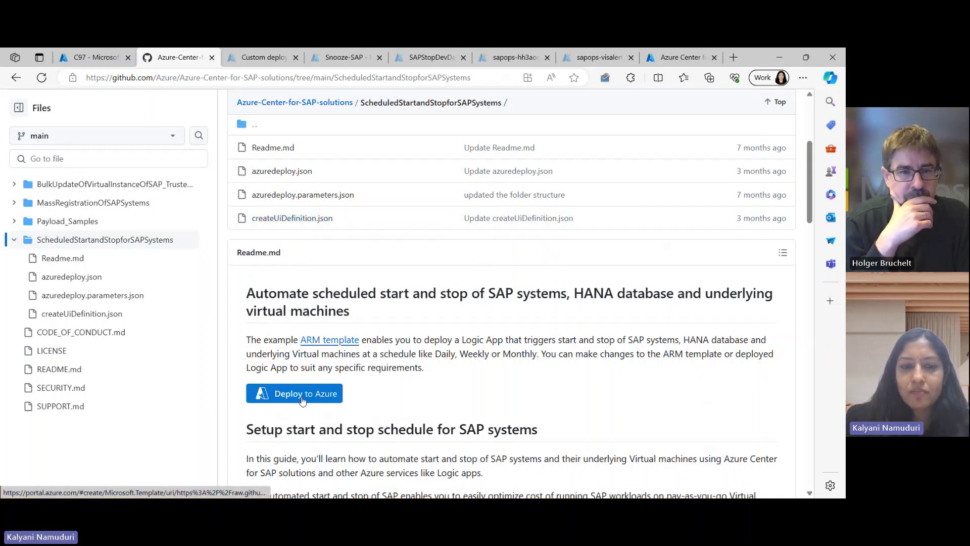
click(263, 57)
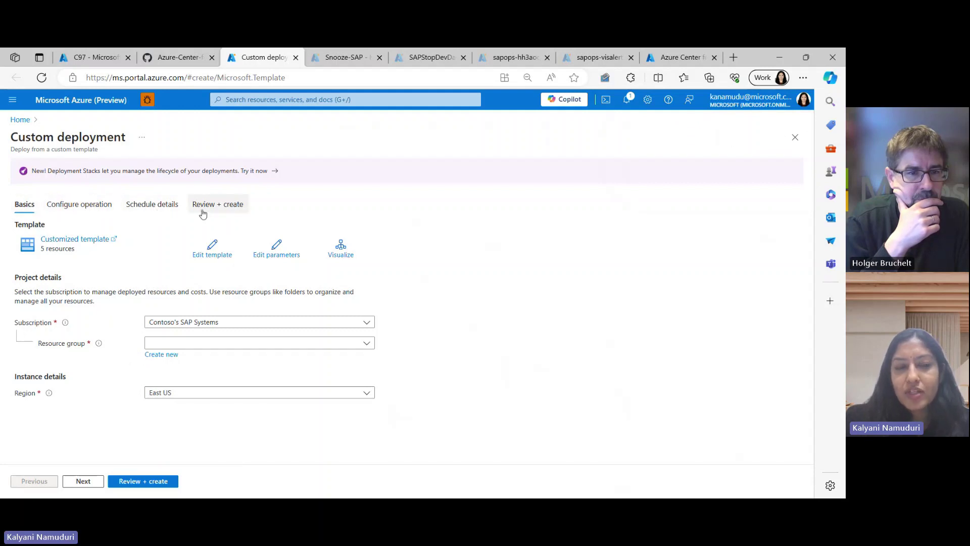
- Create a new resource group named snooze-demo1 for the deployment and proceed to the operation configuration
click(170, 357)
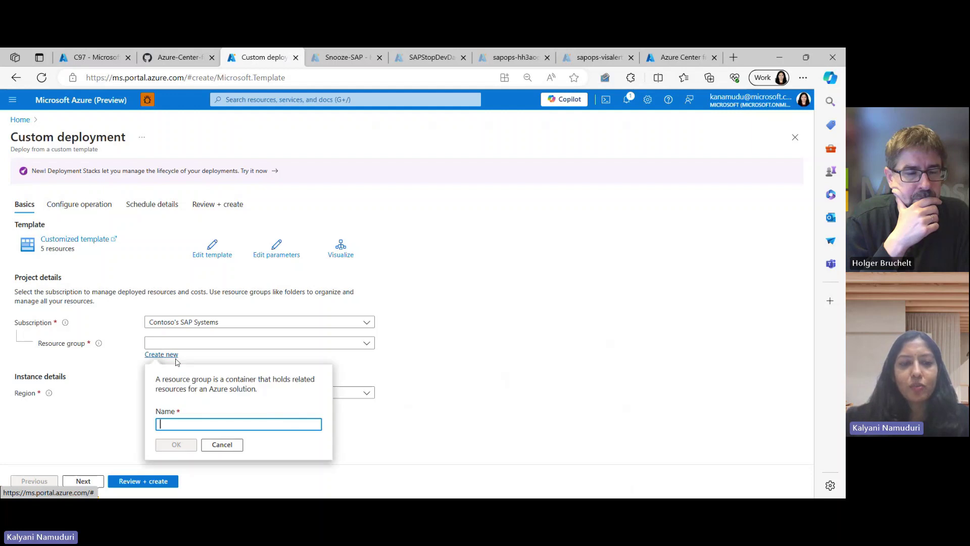
text(snooze)
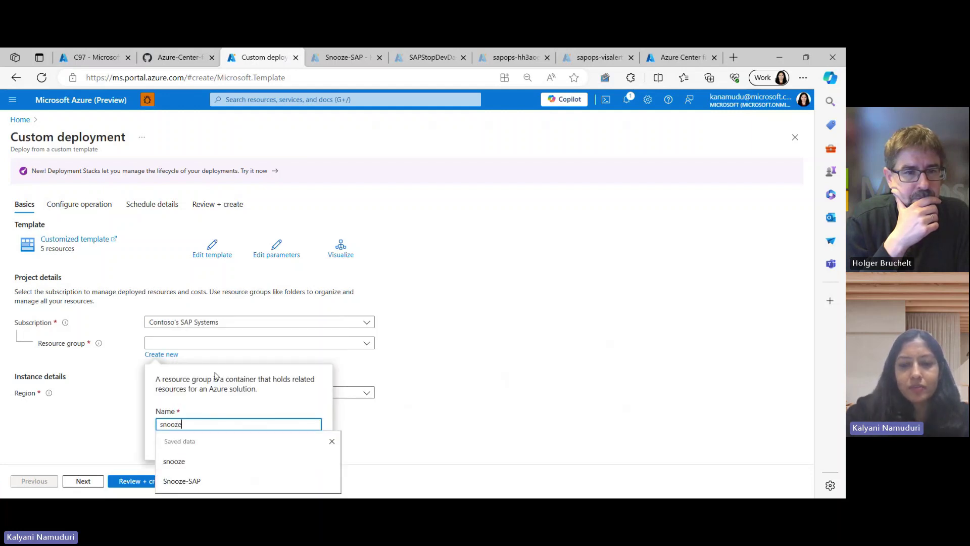
text(-demo1)
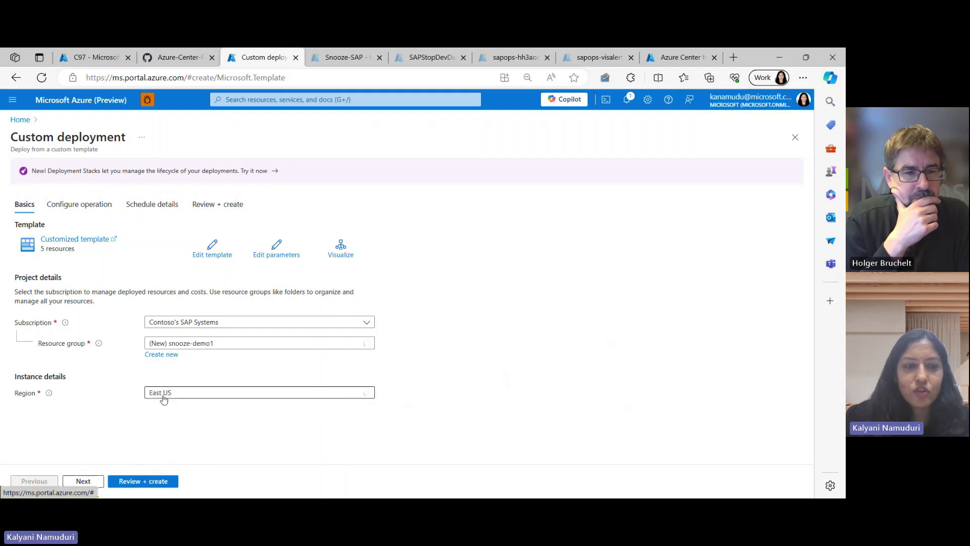
click(83, 482)
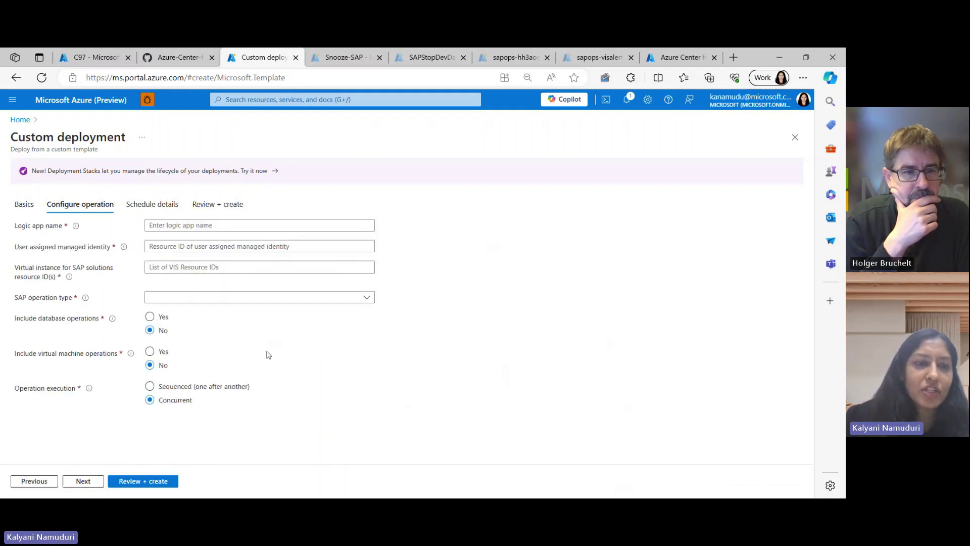
- Name the logic app SAPSBXStopDaily
click(59, 230)
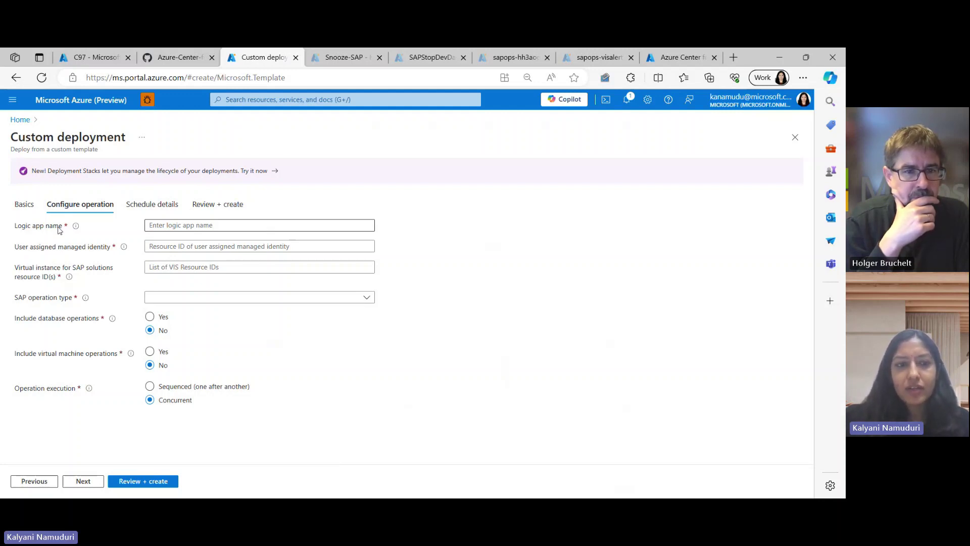
click(181, 225)
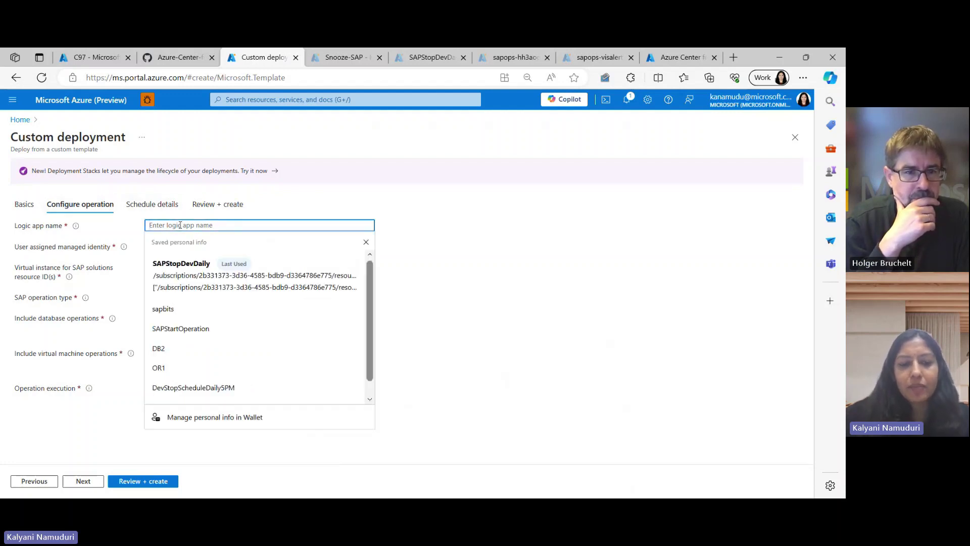
text(SAP)
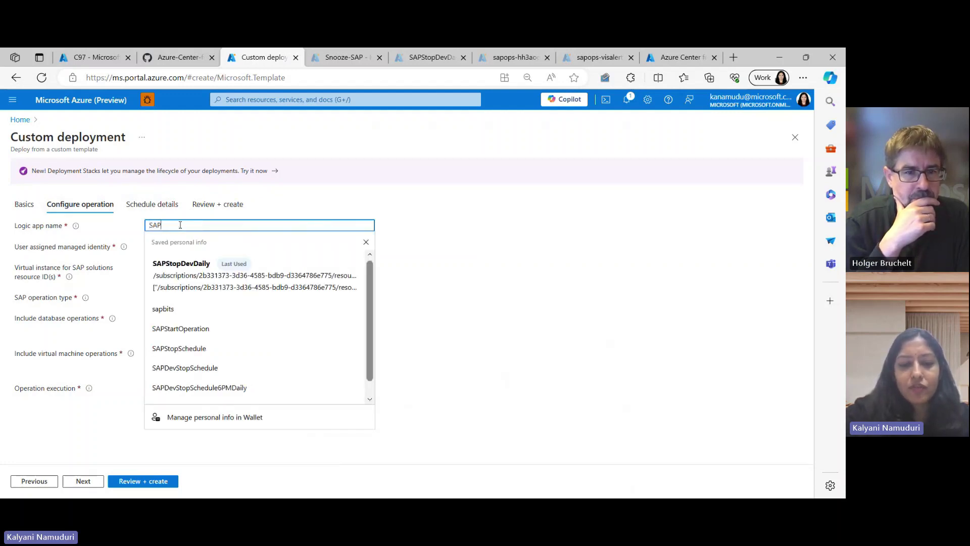
text(SBX)
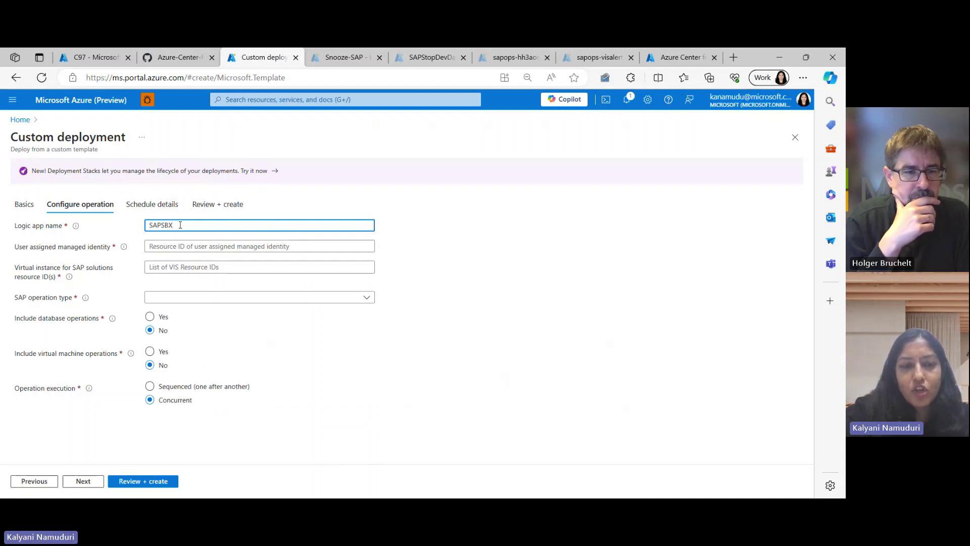
text(Stop)
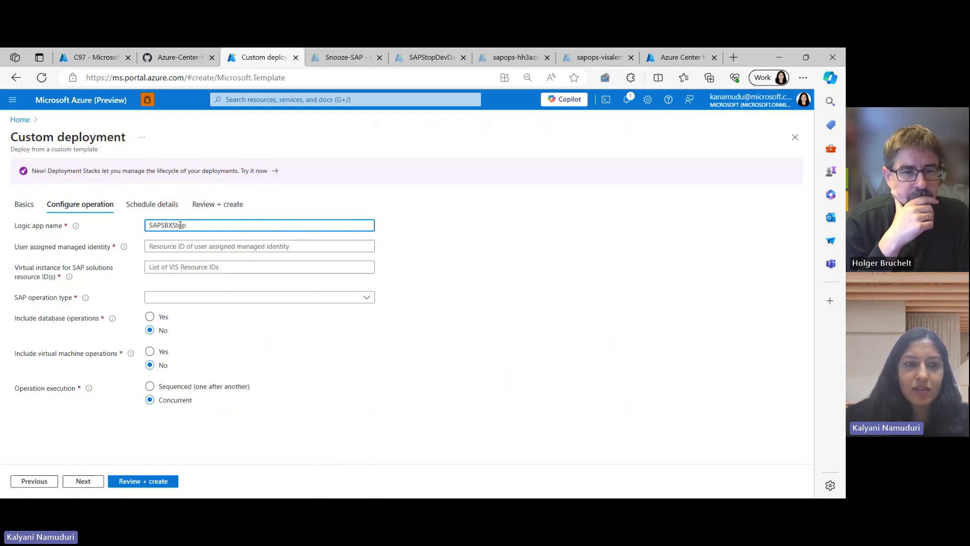
text(Daily)
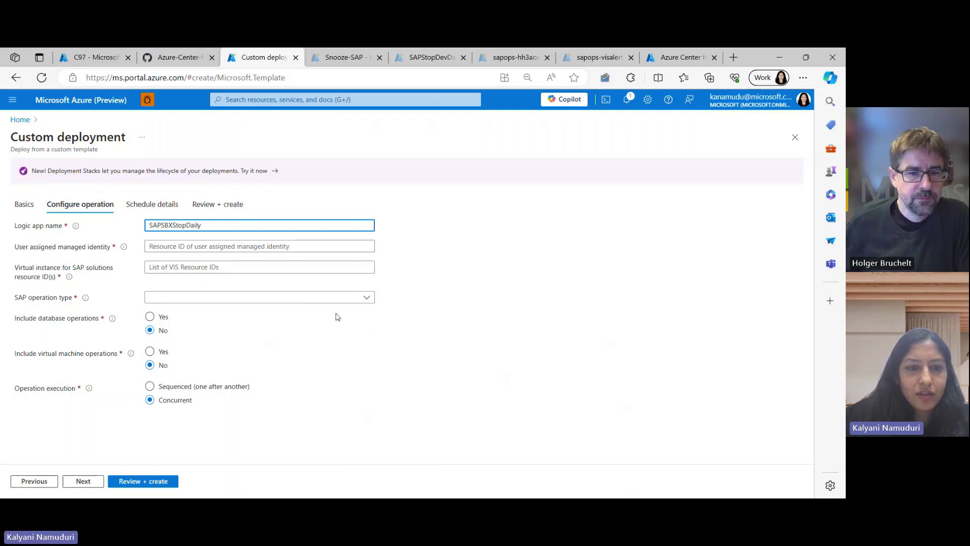
- Enter the resource ID of the Contoso-MSI user assigned managed identity and the list of Virtual Instance for SAP solutions resource IDs
click(174, 246)
click(243, 284)
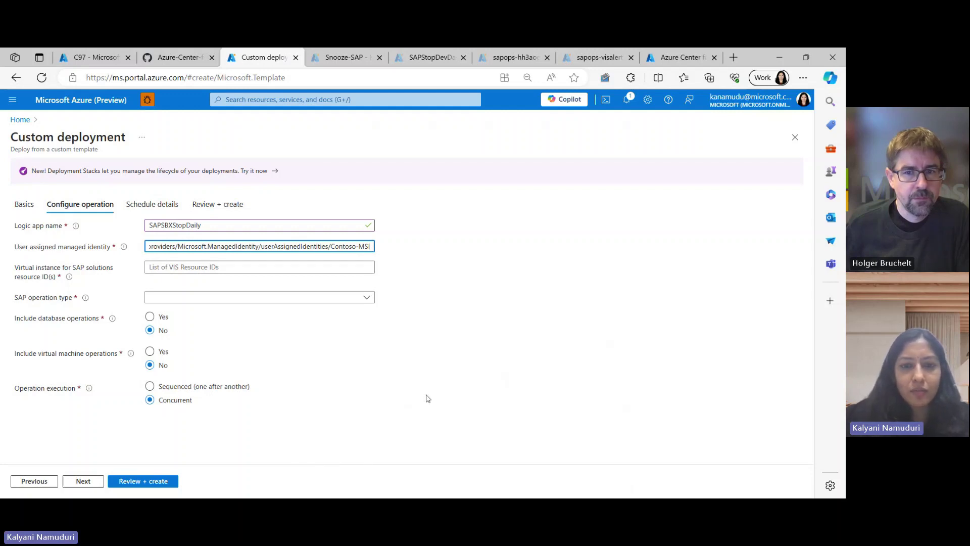
key(ctrl+v)
click(194, 267)
text(["/subscriptions/2b331373-3d36-4585-bdb9-d3364786e775/resourceGroups/ACSS-DEMO/providers/Microsoft.Workloads/sapVirtualInstances/AB1"])
triple_click(248, 271)
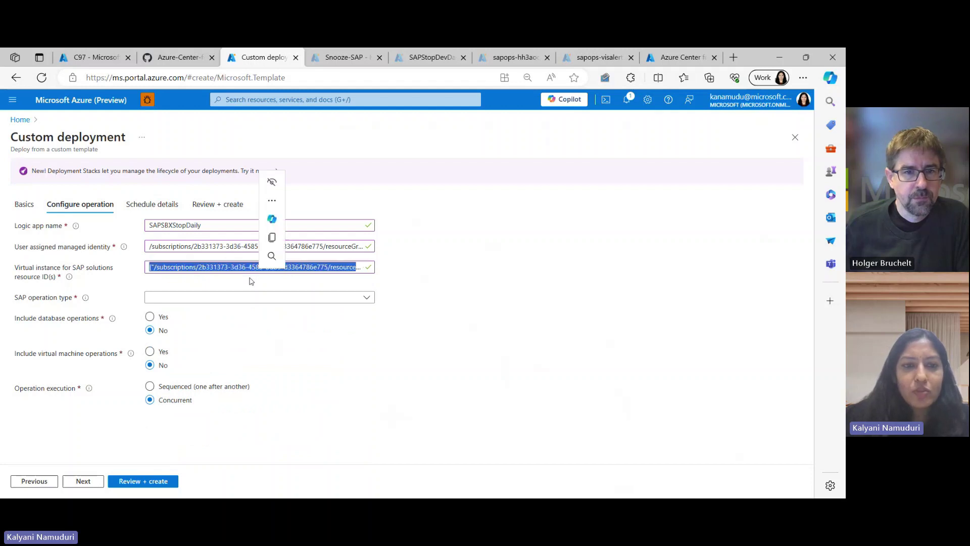
click(169, 277)
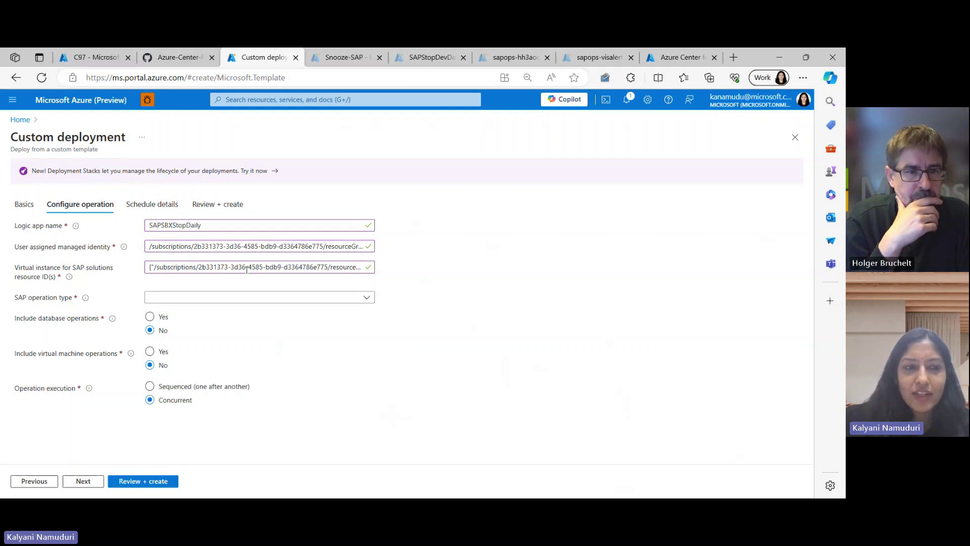
- Set the SAP operation type to Stop, including database and virtual machine operations, with concurrent execution
click(208, 297)
click(183, 334)
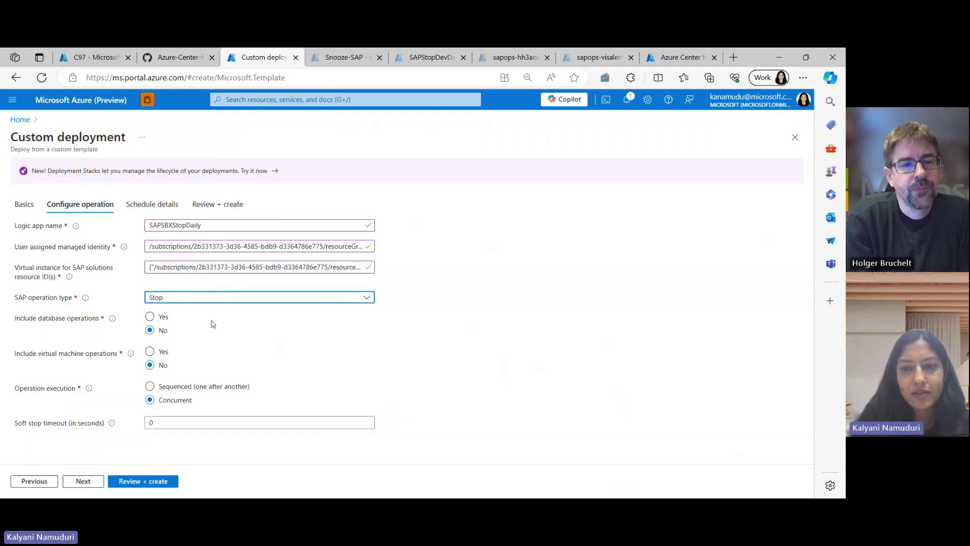
click(150, 318)
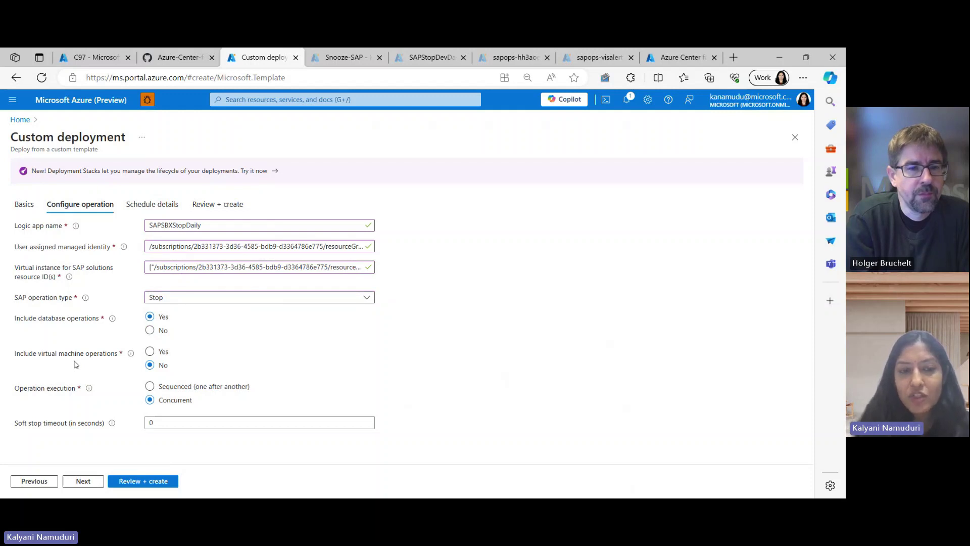
click(162, 353)
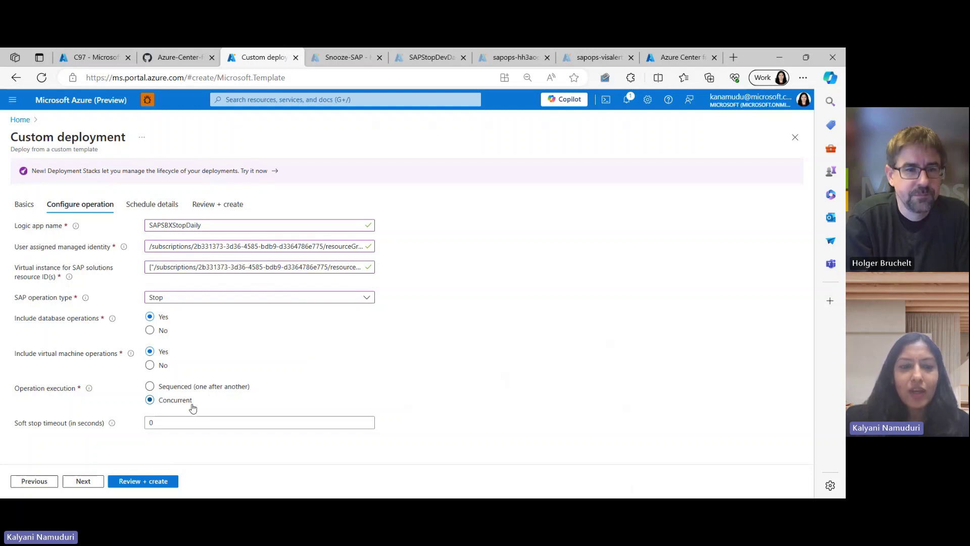
click(192, 388)
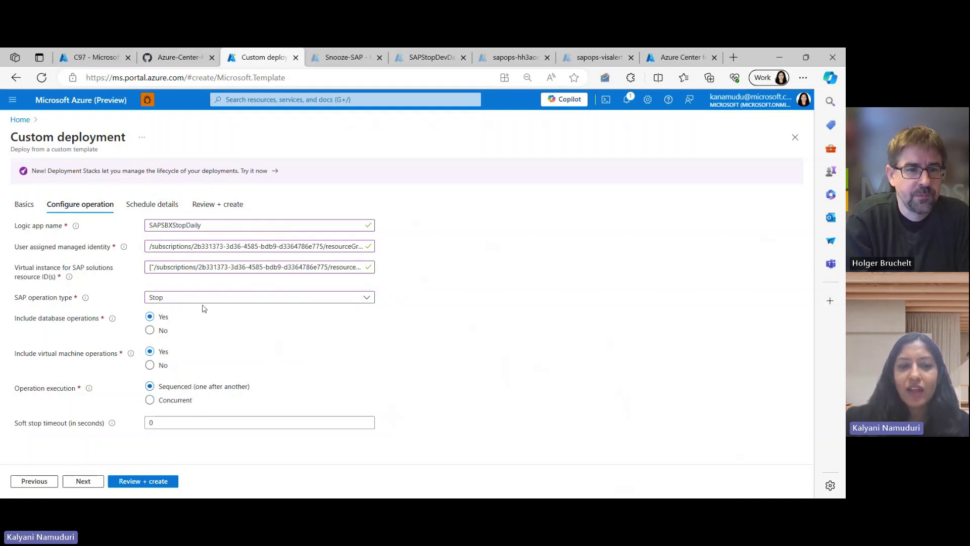
click(166, 401)
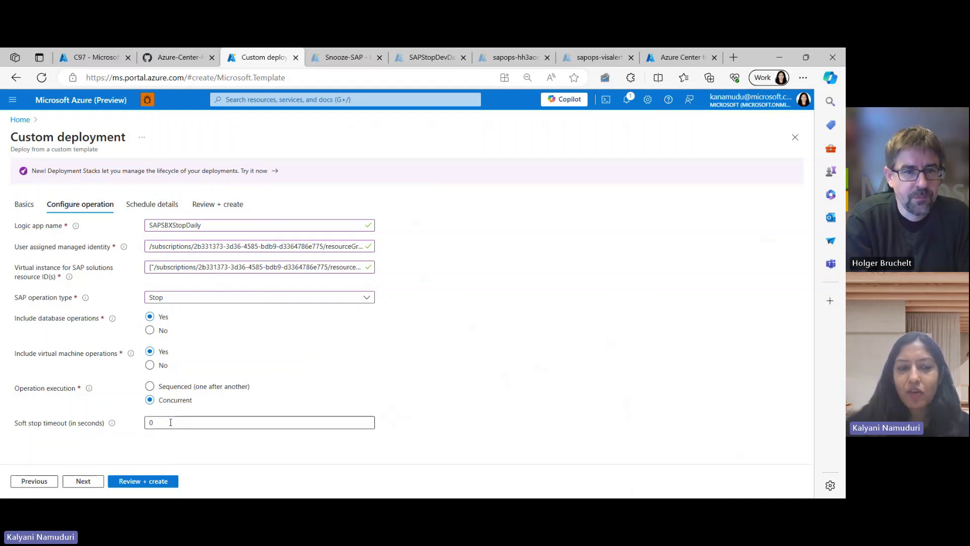
- Proceed to the schedule details and set the recurrence frequency to Day
click(91, 482)
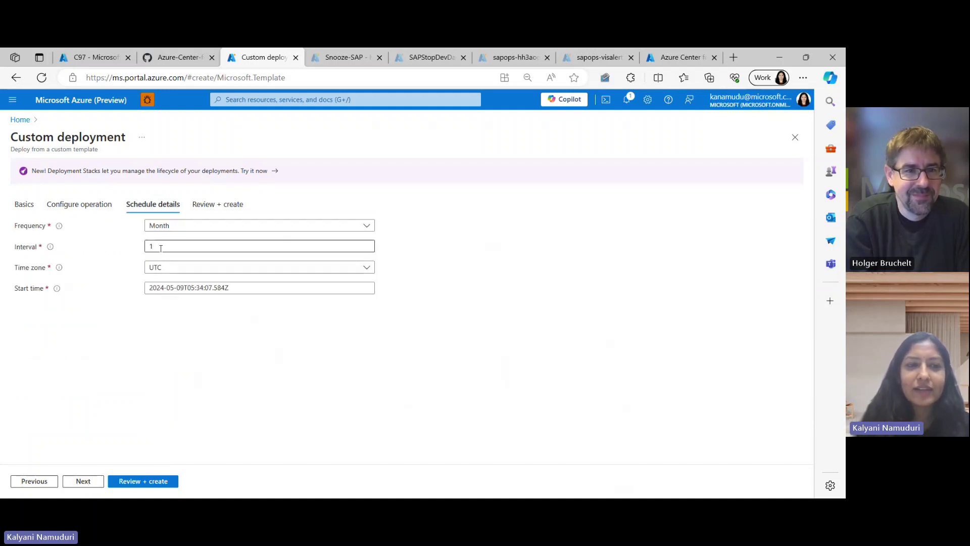
click(162, 225)
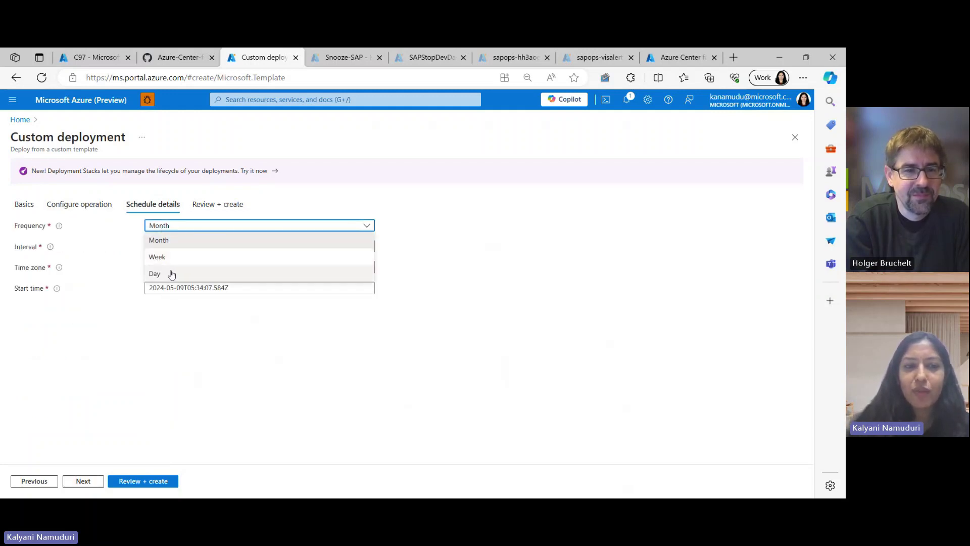
click(171, 274)
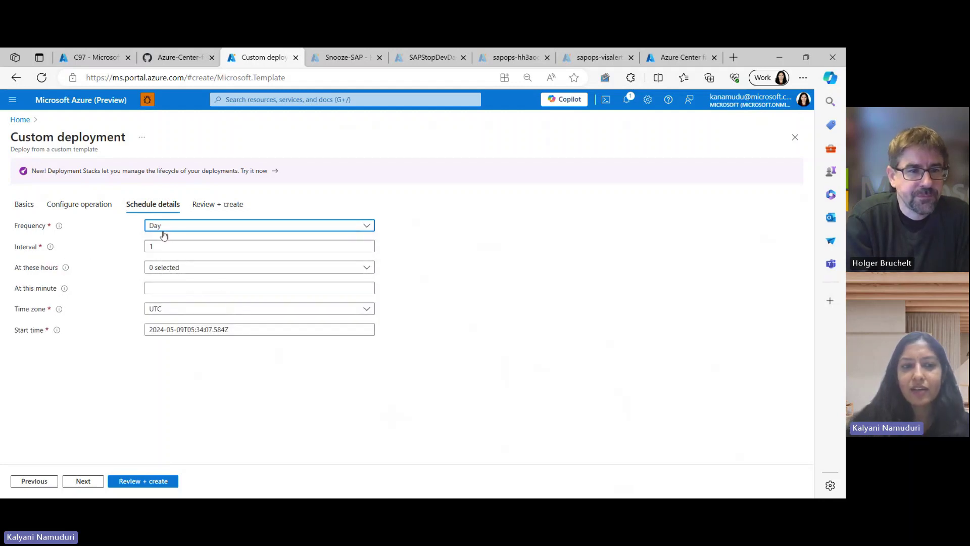
click(163, 267)
click(162, 381)
scroll(162, 380, down, 3)
scroll(162, 380, up, 3)
click(112, 358)
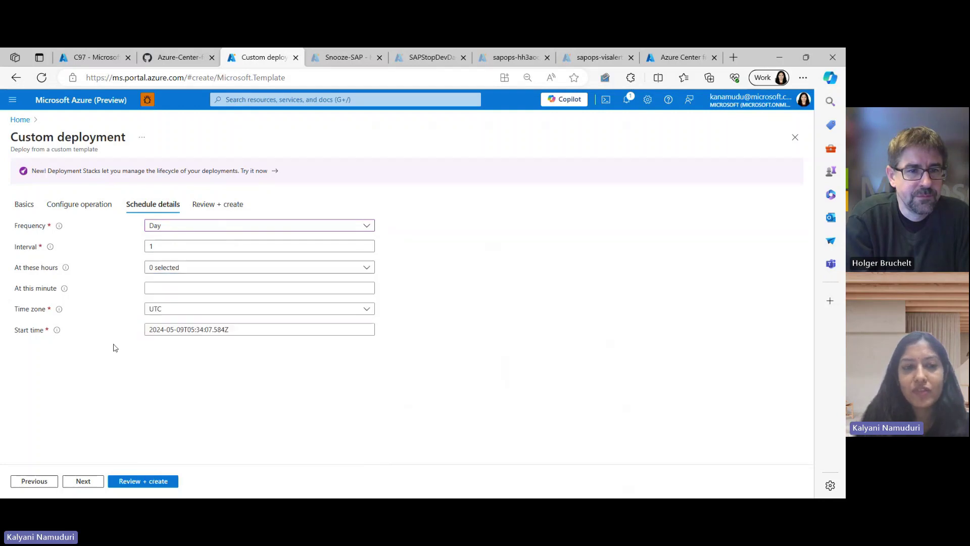
- Schedule the daily stop operation to run at hour 17
click(202, 274)
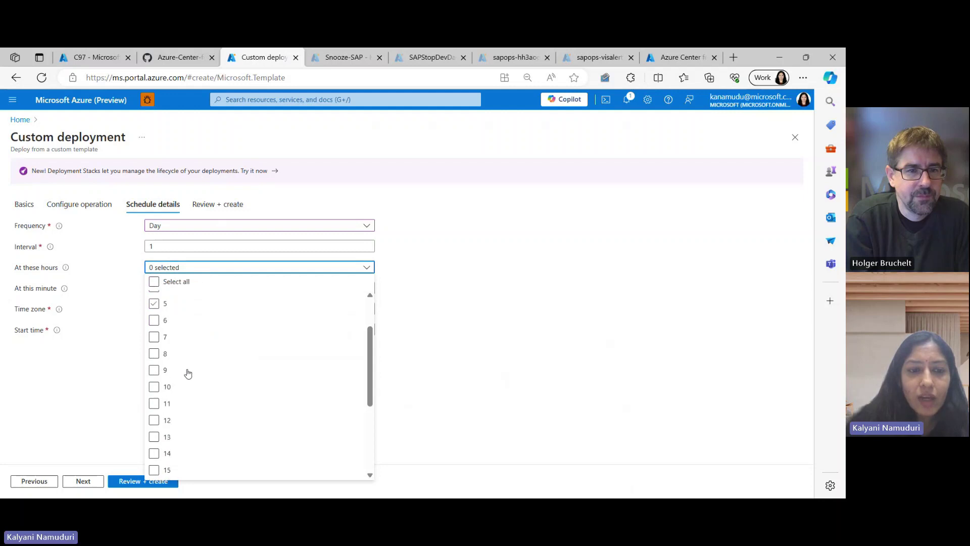
scroll(186, 372, down, 5)
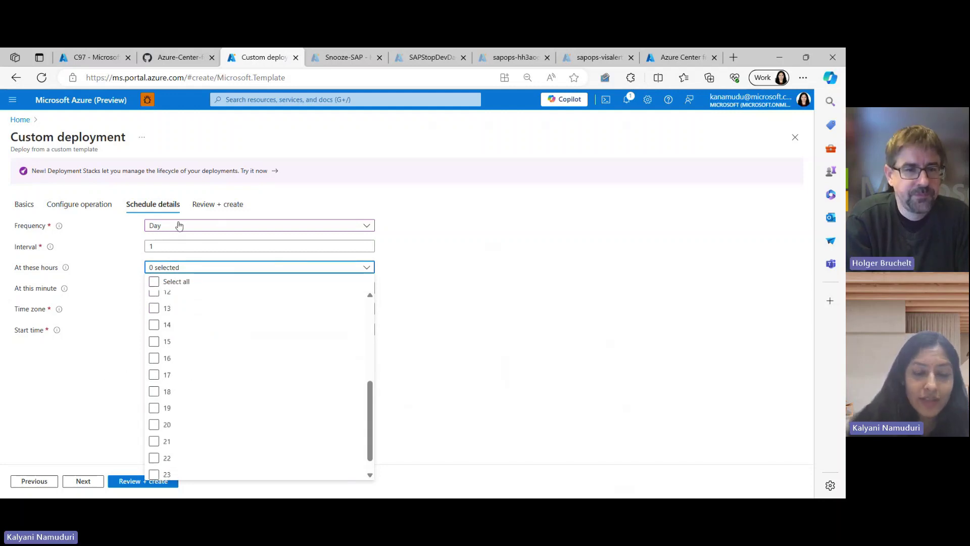
scroll(175, 366, down, 1)
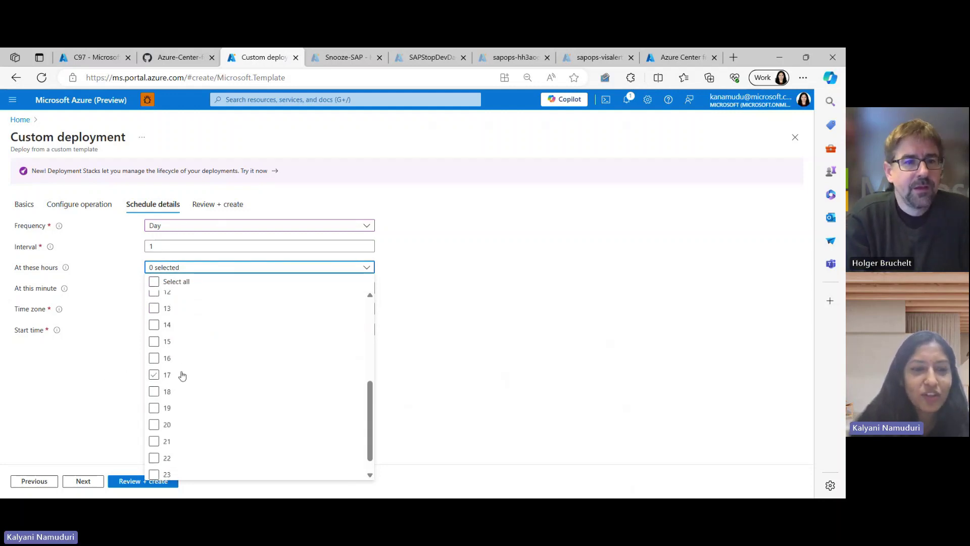
click(175, 379)
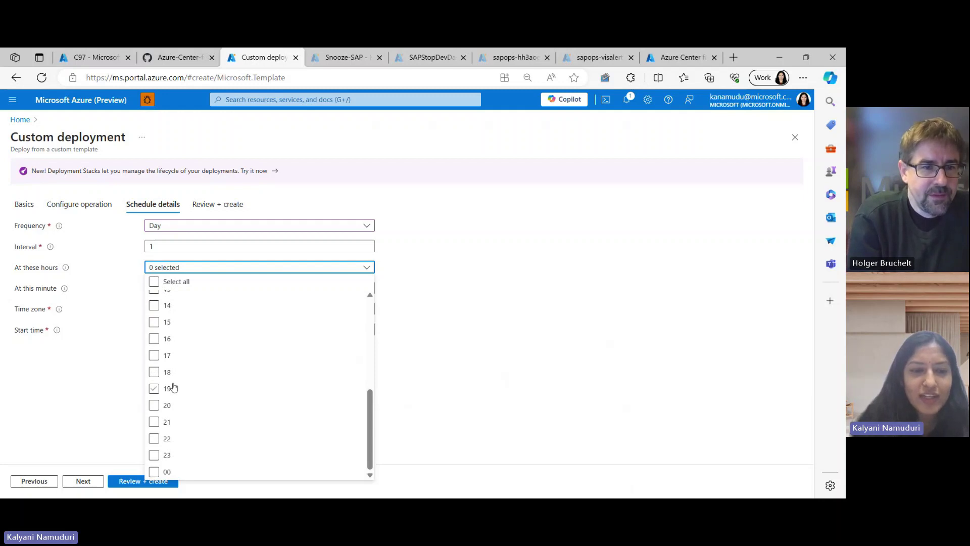
click(172, 419)
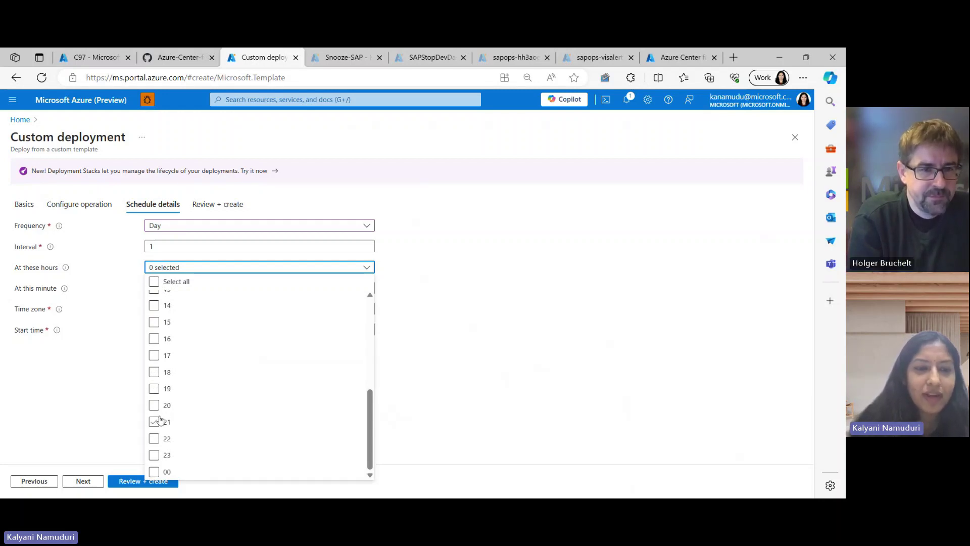
click(155, 358)
click(156, 358)
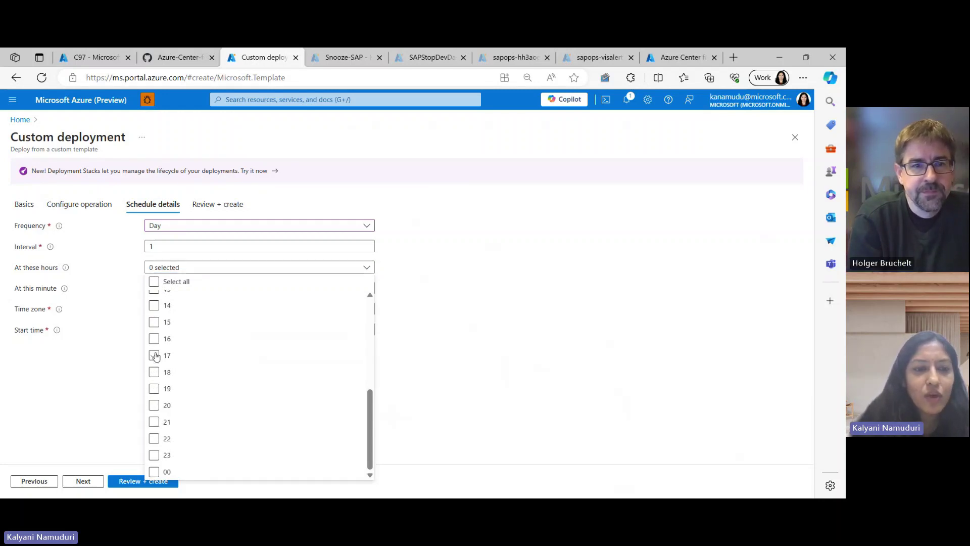
click(120, 372)
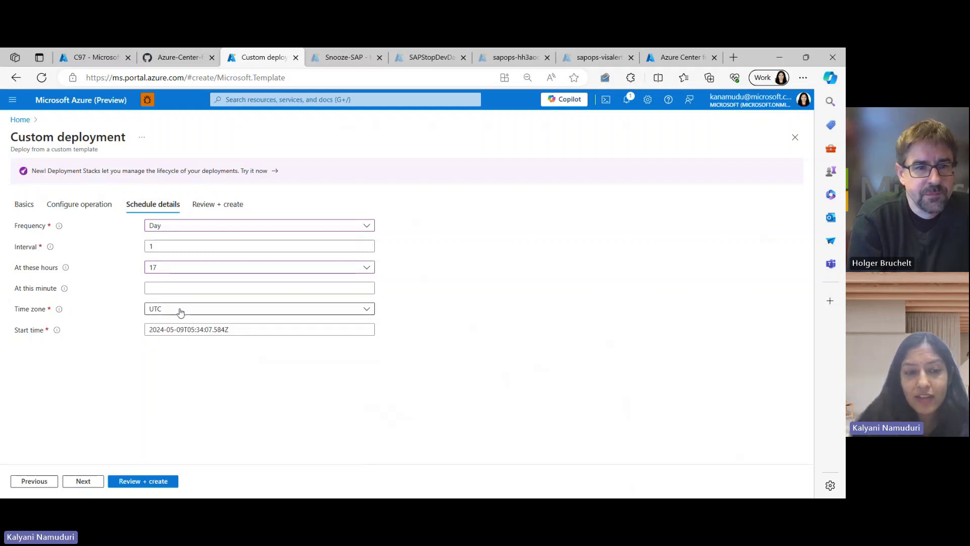
- Run the final validation of the custom deployment, and open the existing Snooze-SAP resource group to view its resources
click(134, 482)
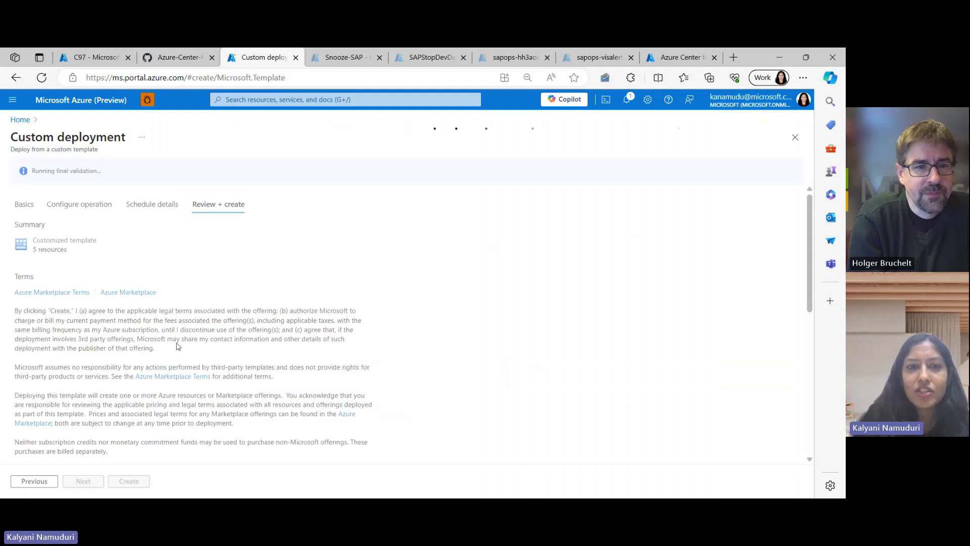
click(334, 58)
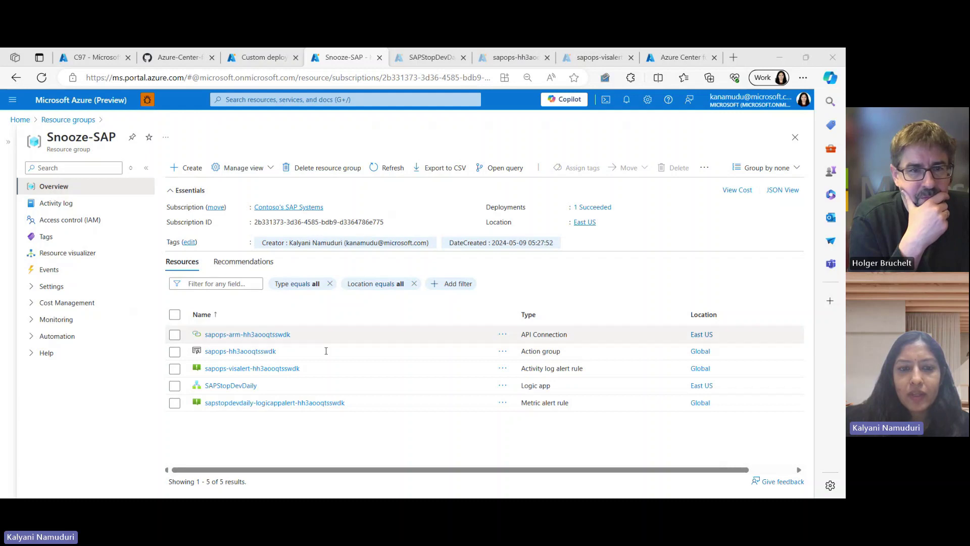
- Open the most recent run in the SAPStopDevDaily logic app's runs history and examine its workflow from the Recurrence trigger through the start and stop branches
click(406, 135)
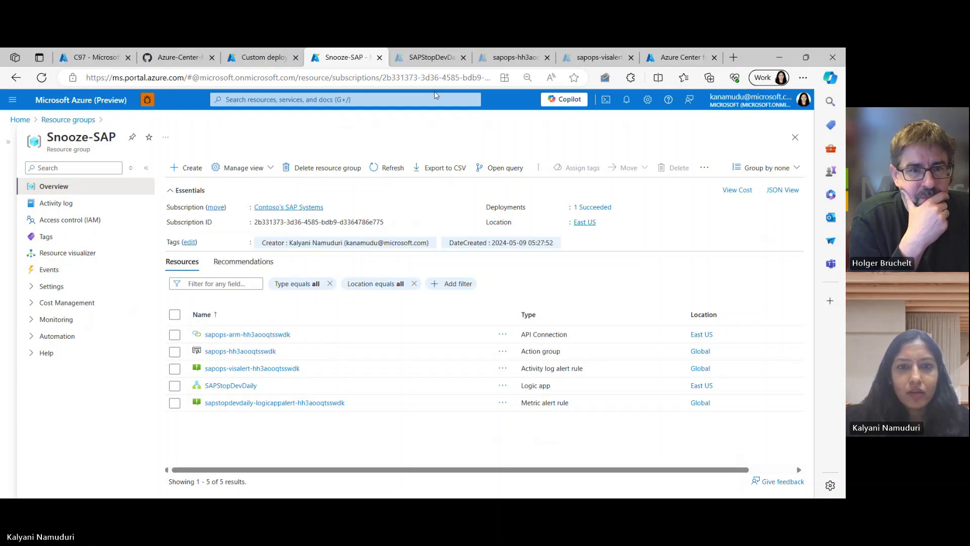
key(ctrl+Tab)
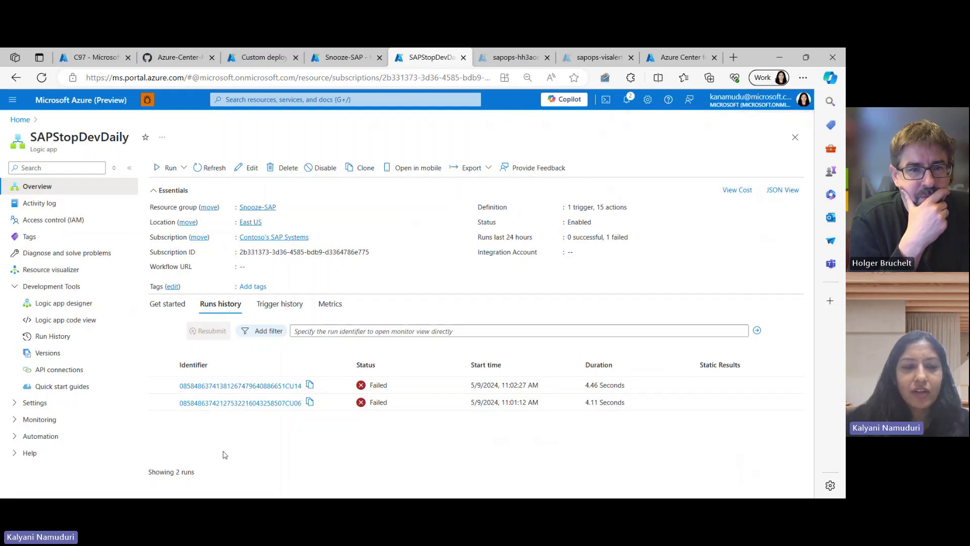
click(251, 386)
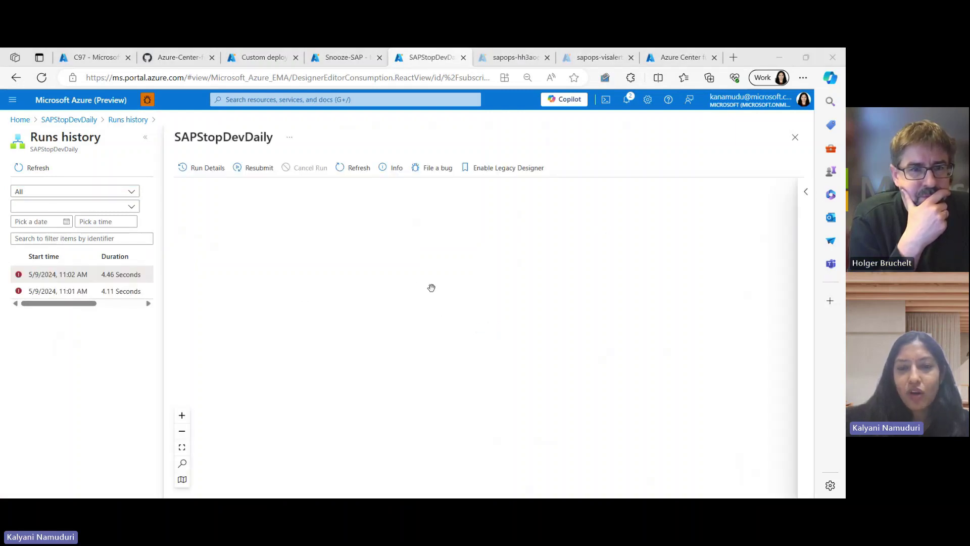
scroll(365, 281, down, 1)
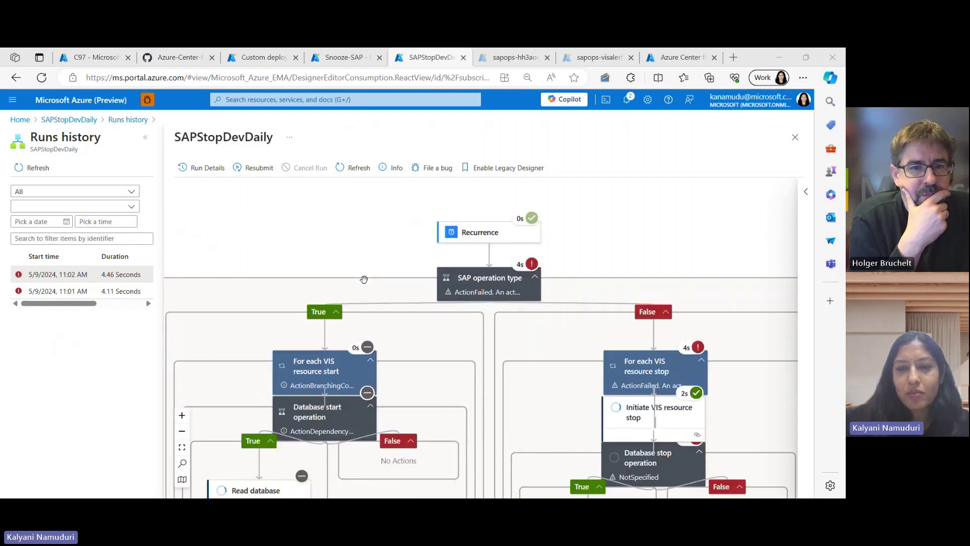
scroll(361, 264, down, 1)
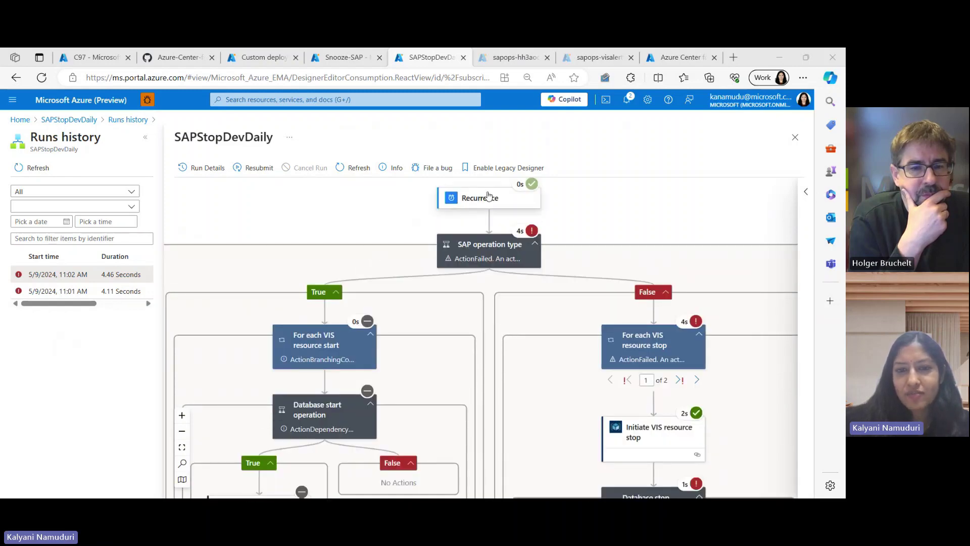
scroll(444, 364, down, 2)
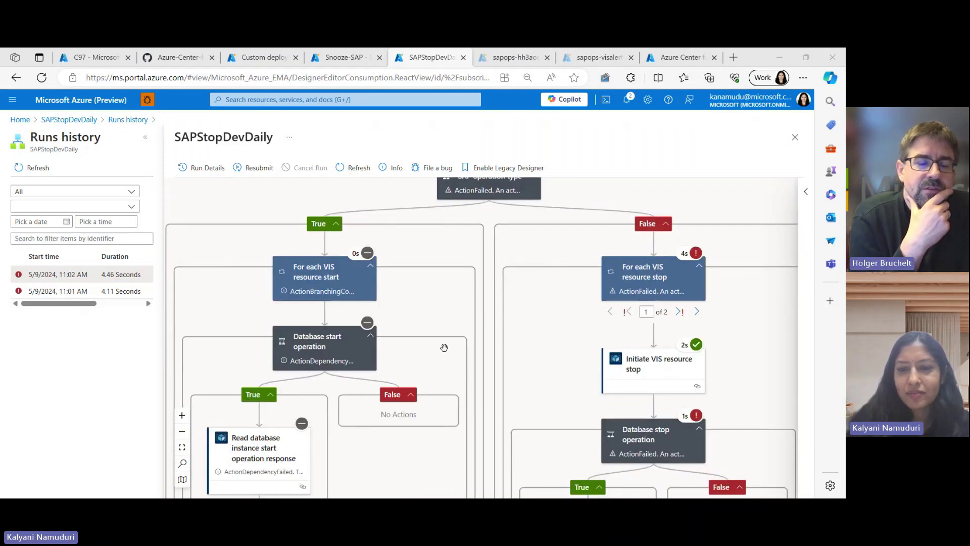
scroll(444, 347, up, 2)
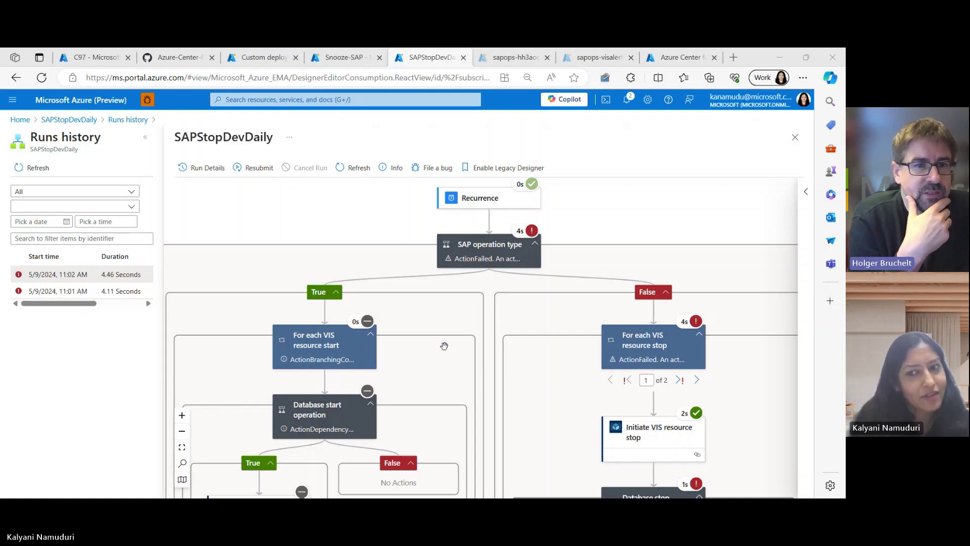
- Return to the SAPStopDevDaily overview, open its Logic app designer, and review the complete workflow for starting and stopping SAP and database instances
click(94, 122)
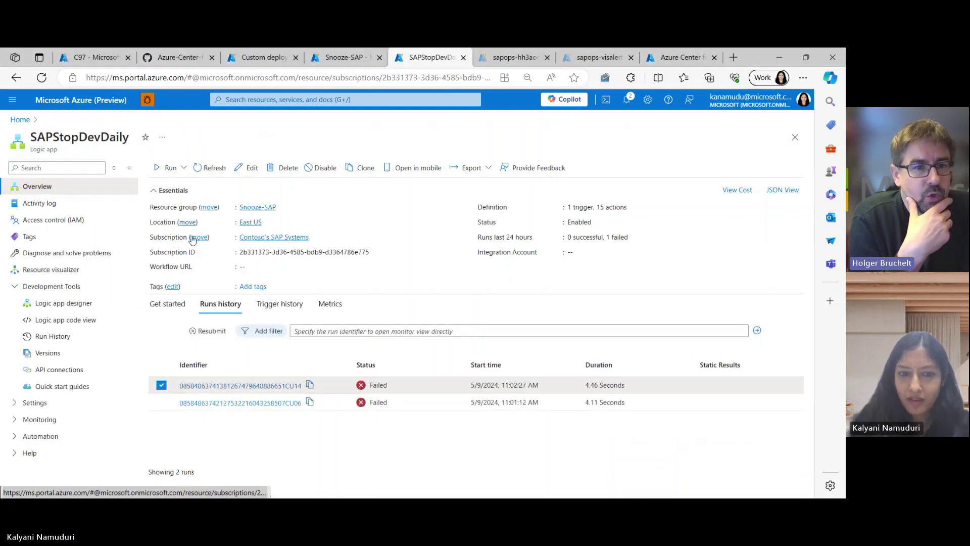
click(59, 304)
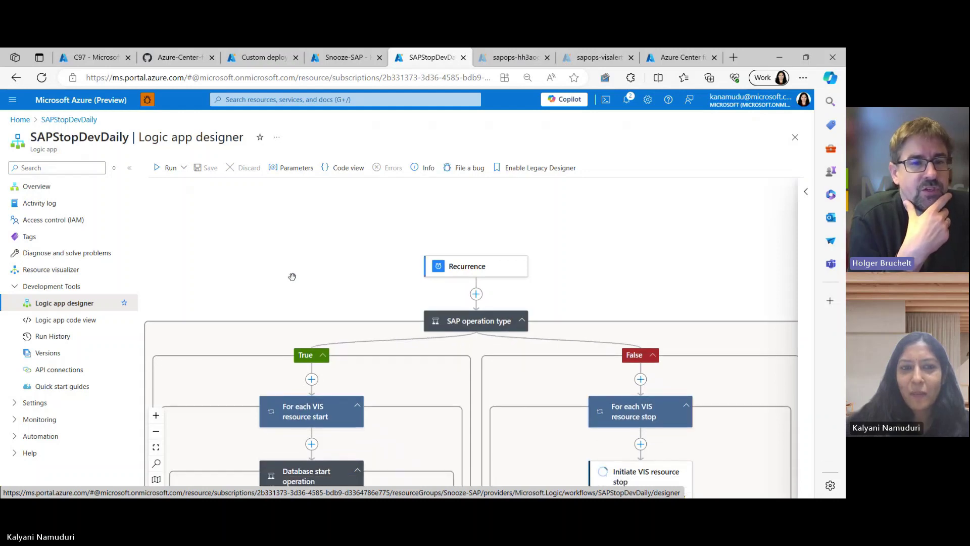
scroll(293, 271, down, 1)
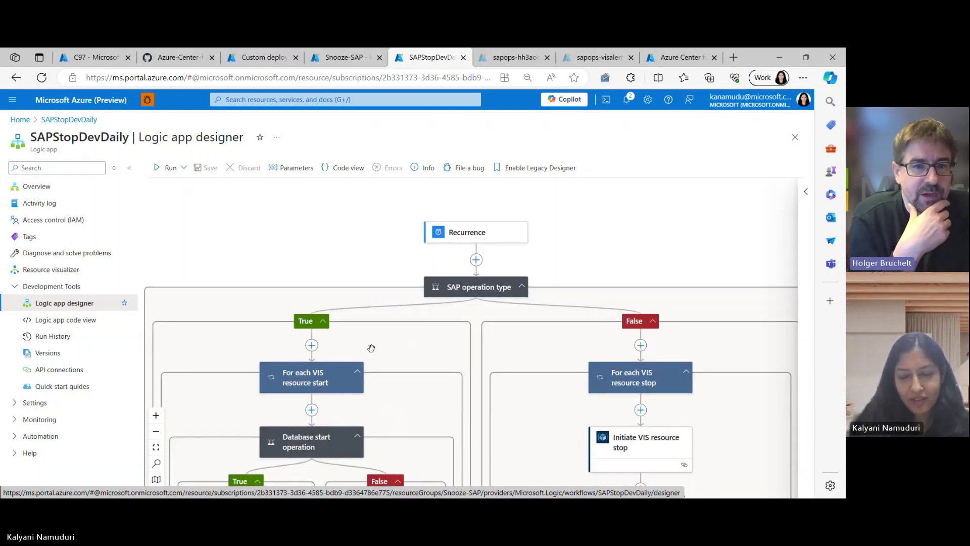
scroll(371, 348, down, 8)
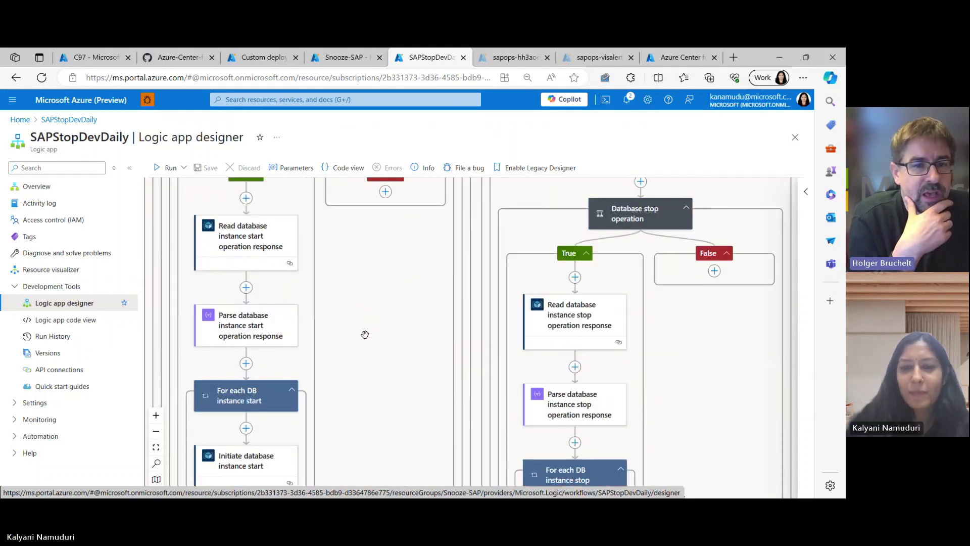
scroll(365, 334, down, 5)
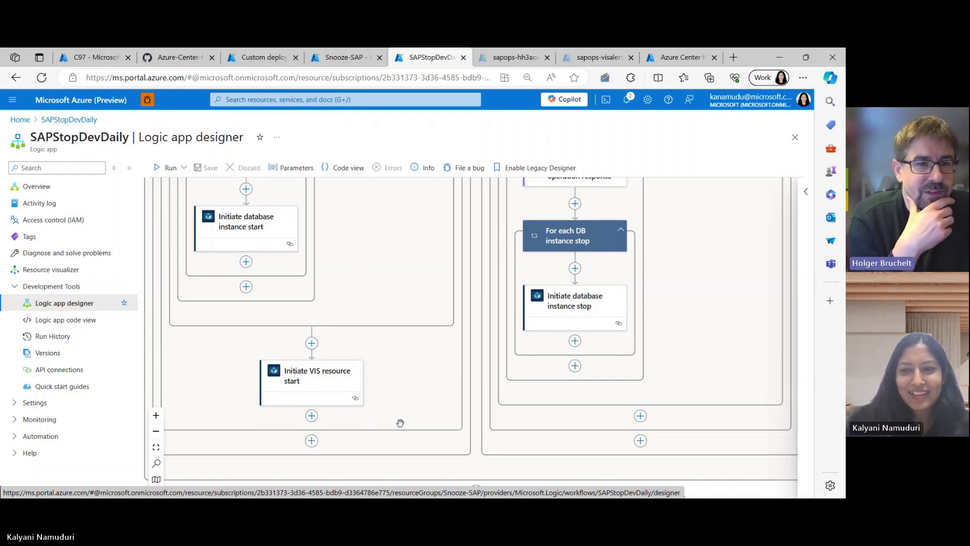
scroll(400, 426, up, 2)
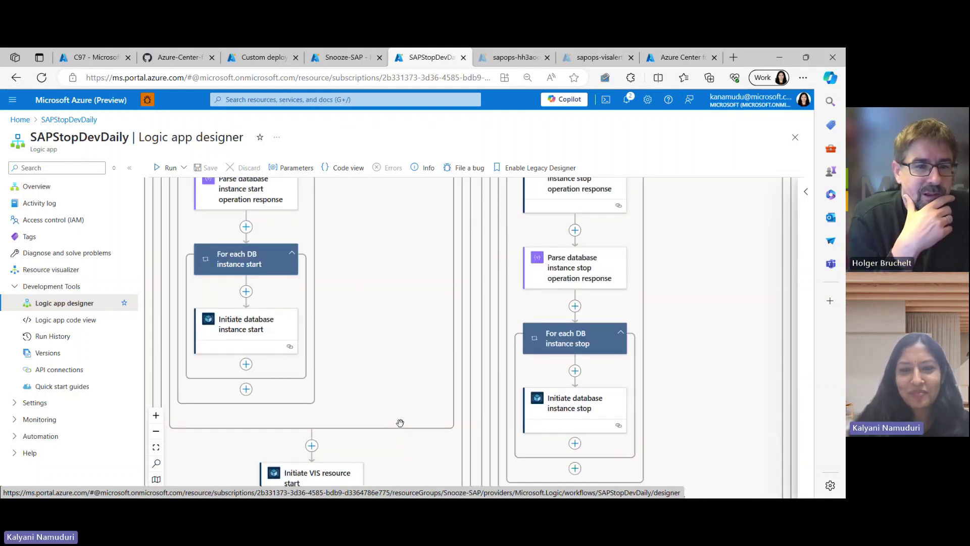
scroll(400, 422, up, 10)
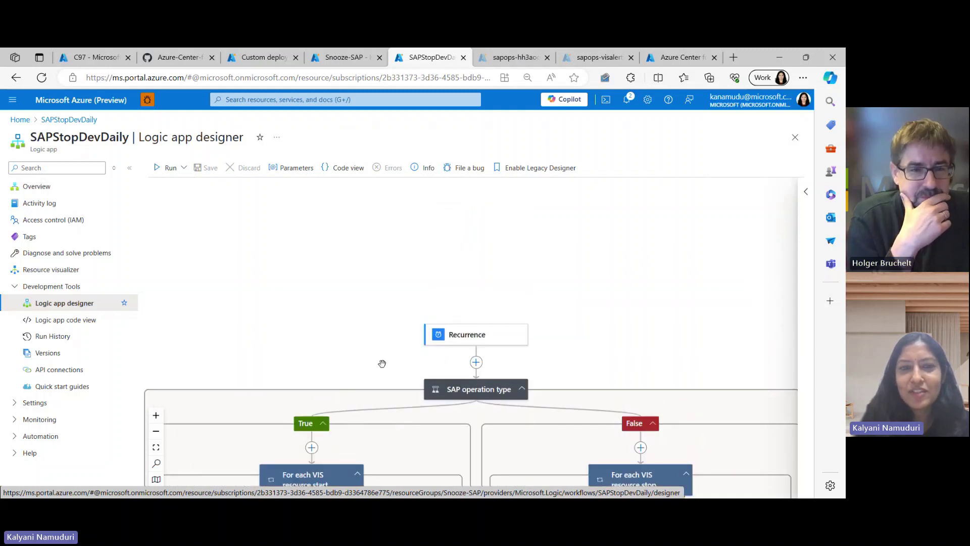
- View the logic app's parameters, expand ResourceName to examine its default value, and close the parameter list
click(287, 168)
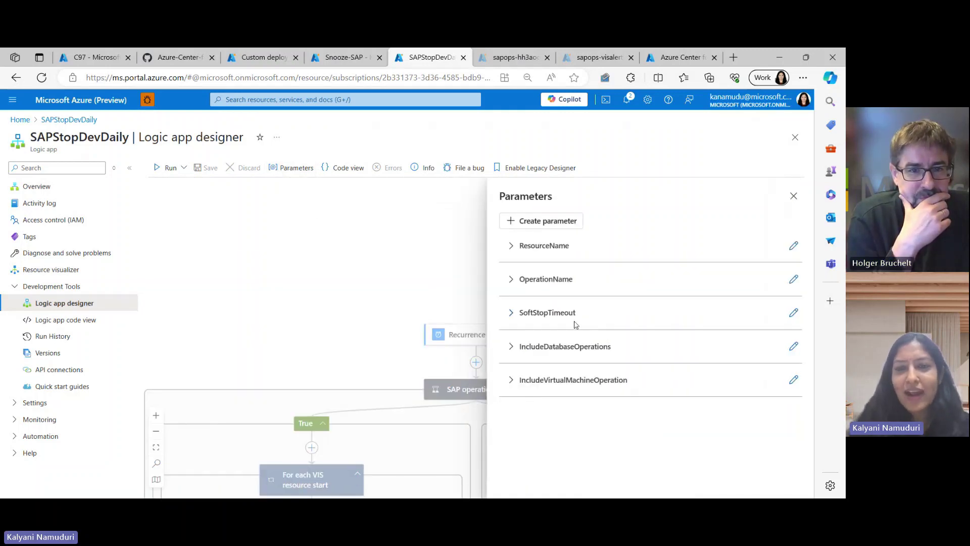
click(511, 248)
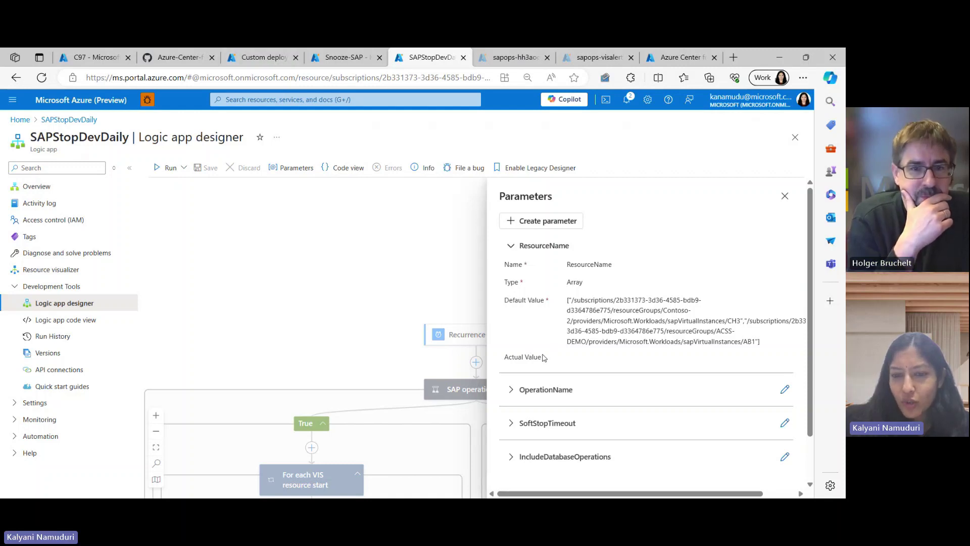
scroll(543, 357, down, 1)
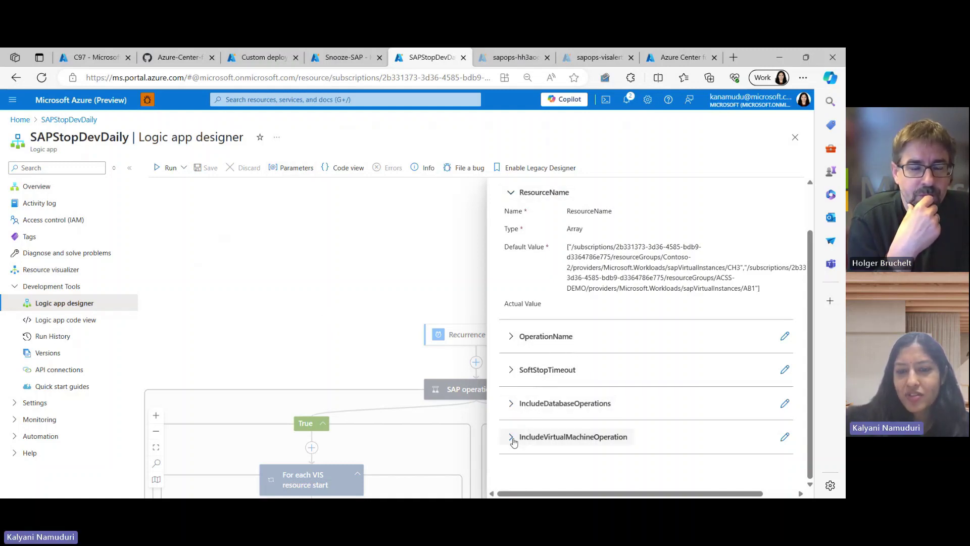
click(397, 288)
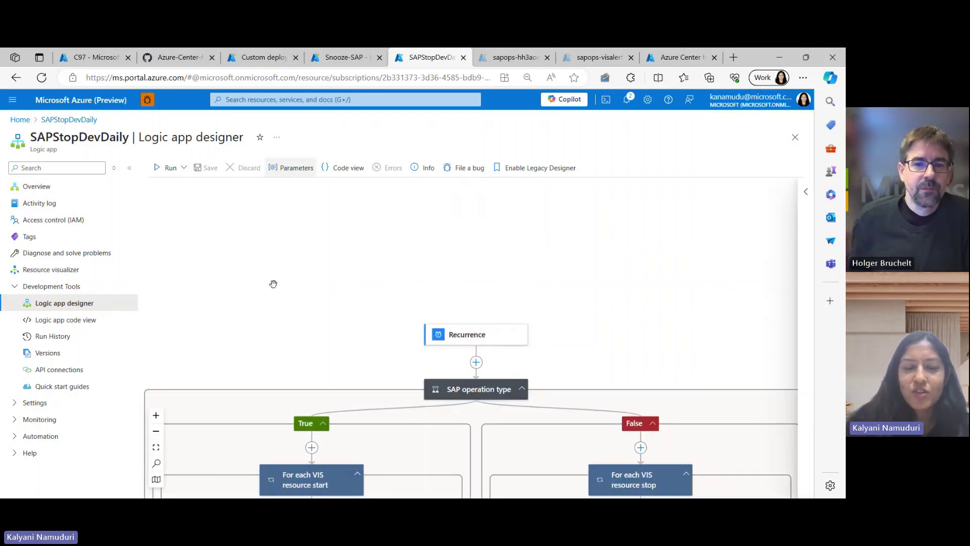
- Open the sapops-hh3aooqtsswdk action group's overview
click(518, 62)
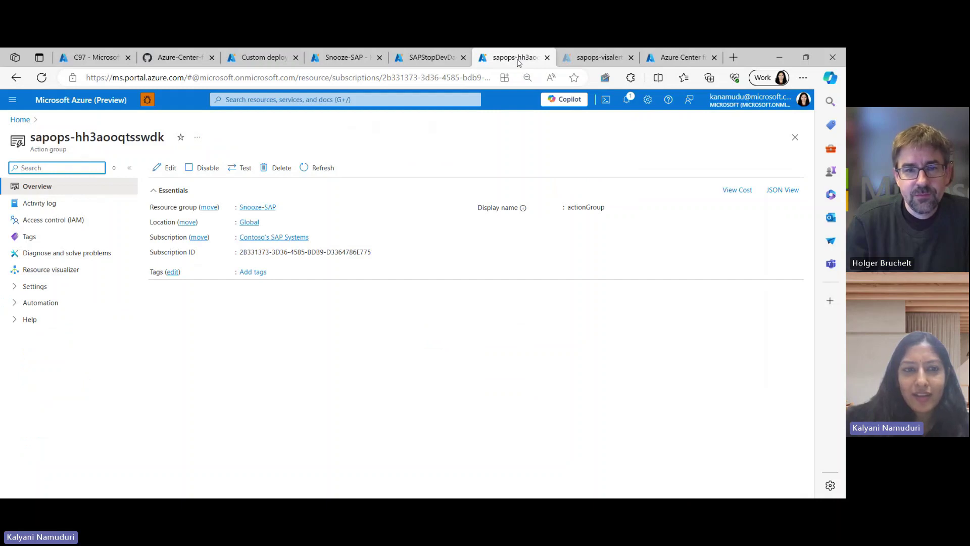